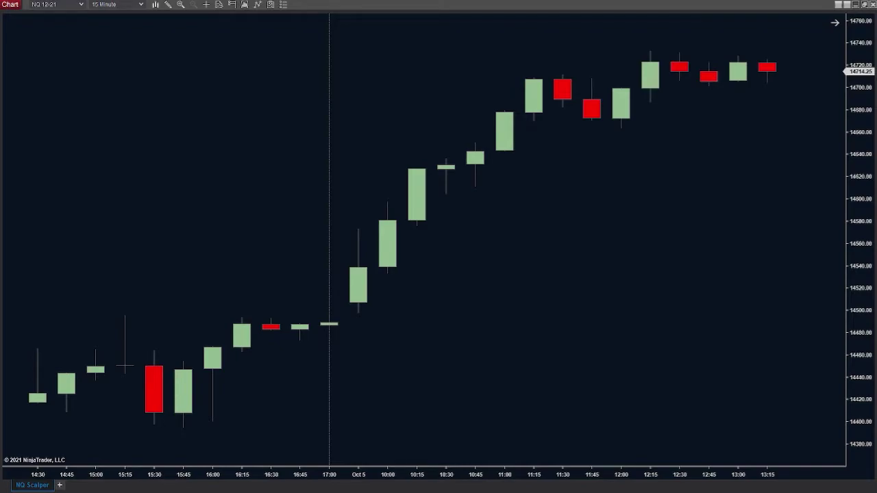
# Step: Draw a rectangle across the gap between the 10:45 candle's high and the 11:15 candle's low, from about 14651 to 14670
pyautogui.scroll(-2, 601, 364)
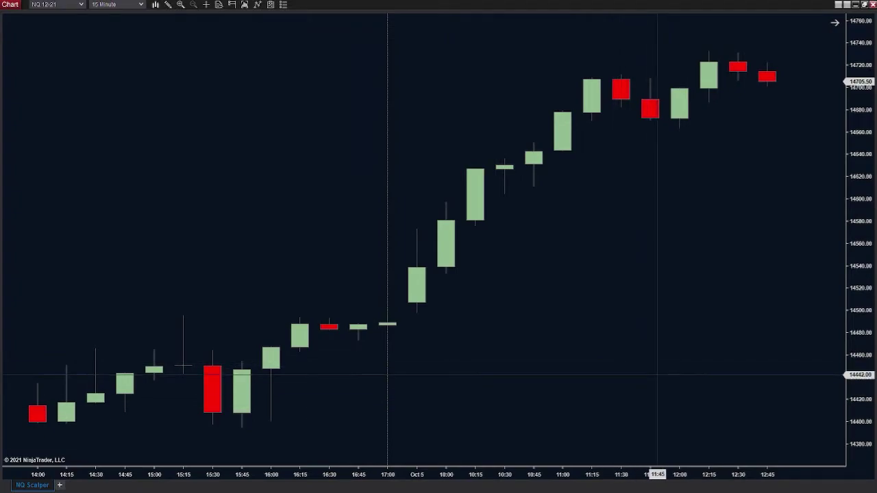
pyautogui.moveTo(695, 288); pyautogui.dragTo(607, 376)
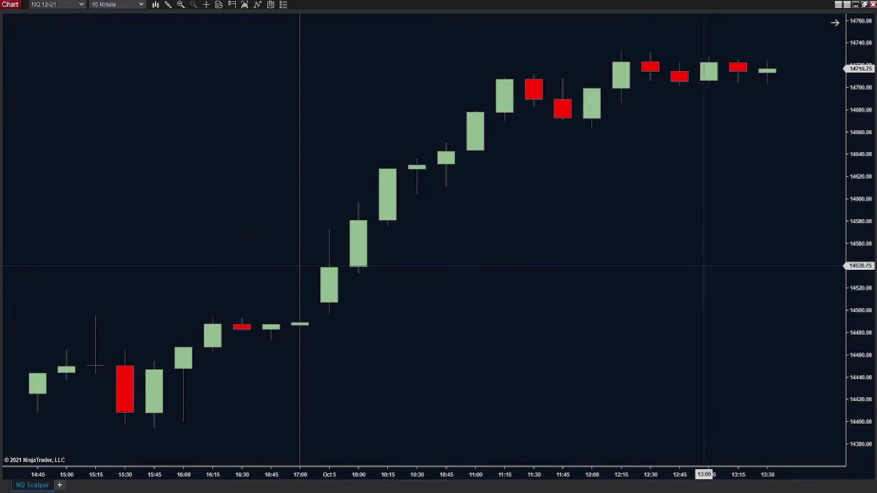
pyautogui.click(442, 142)
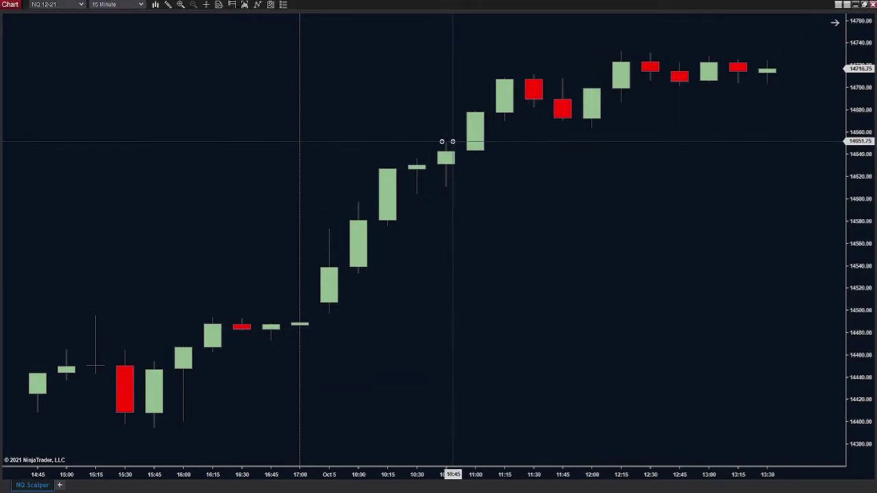
pyautogui.click(510, 121)
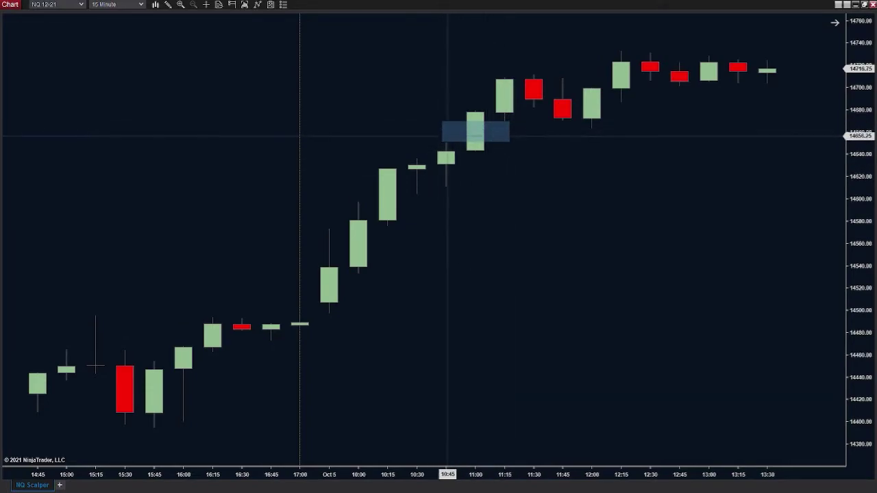
pyautogui.click(443, 140)
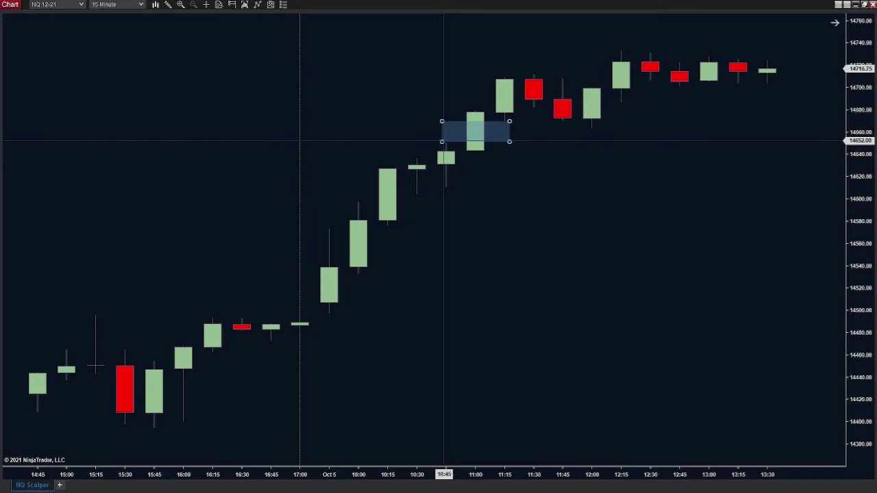
# Step: Draw an arrow line from the 10:45 candle's low to the 11:15 low and place a copy continuing from its tip to about 14727
pyautogui.click(445, 186)
pyautogui.click(474, 154)
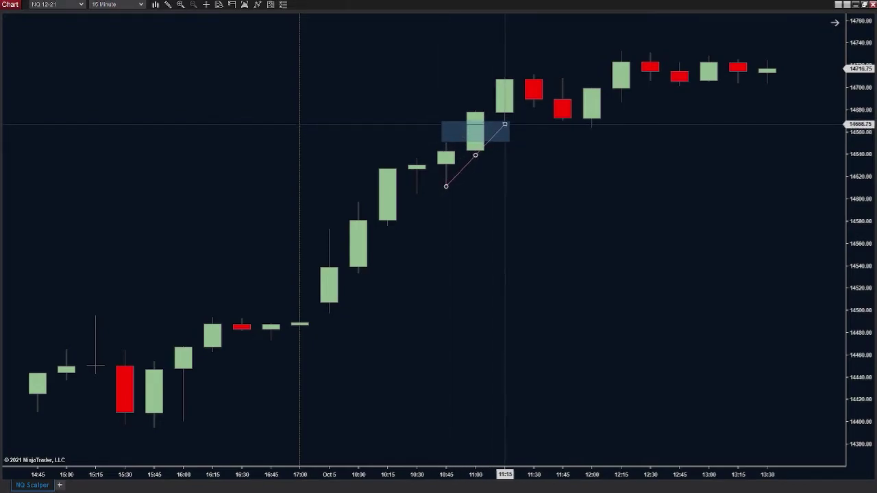
pyautogui.click(504, 123)
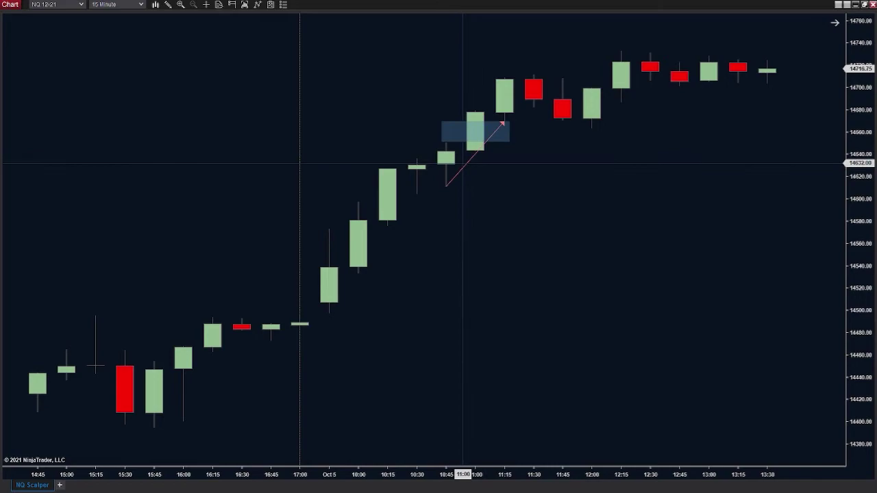
pyautogui.moveTo(503, 122); pyautogui.dragTo(561, 58)
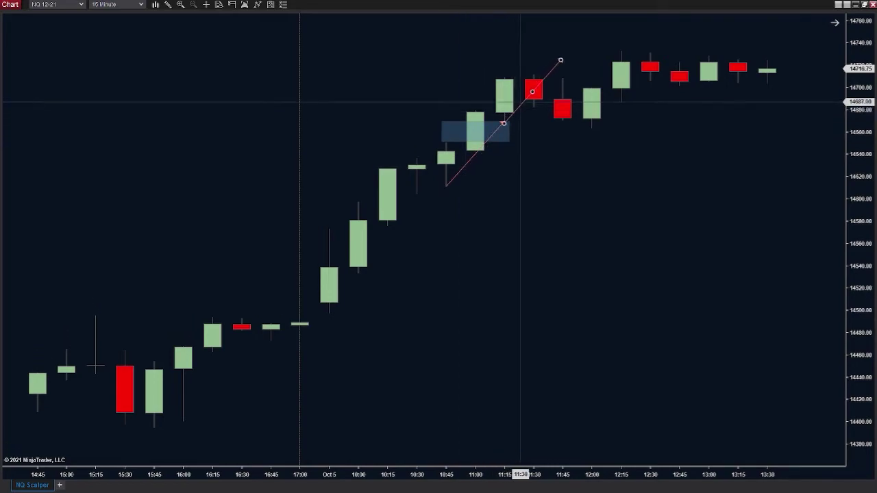
pyautogui.click(636, 184)
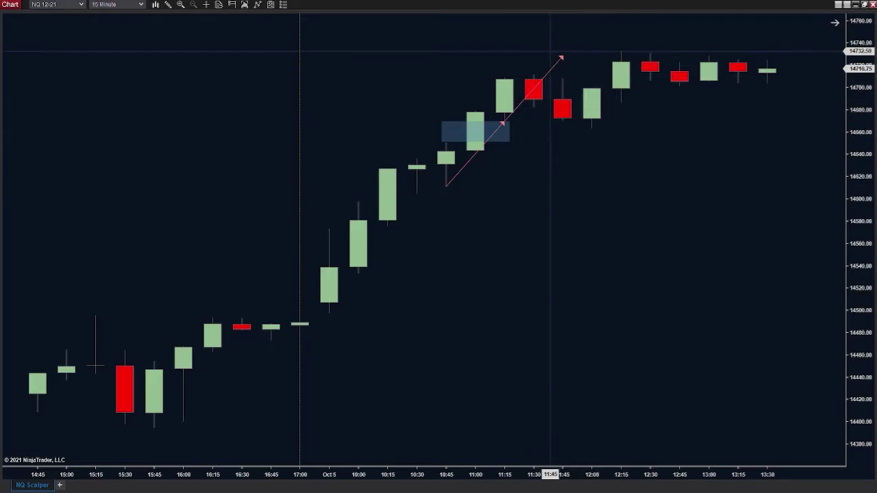
# Step: Mark the projected target with a horizontal line at about 14728 from 11:45 to 13:15, and delete that line
pyautogui.moveTo(546, 56); pyautogui.dragTo(744, 55)
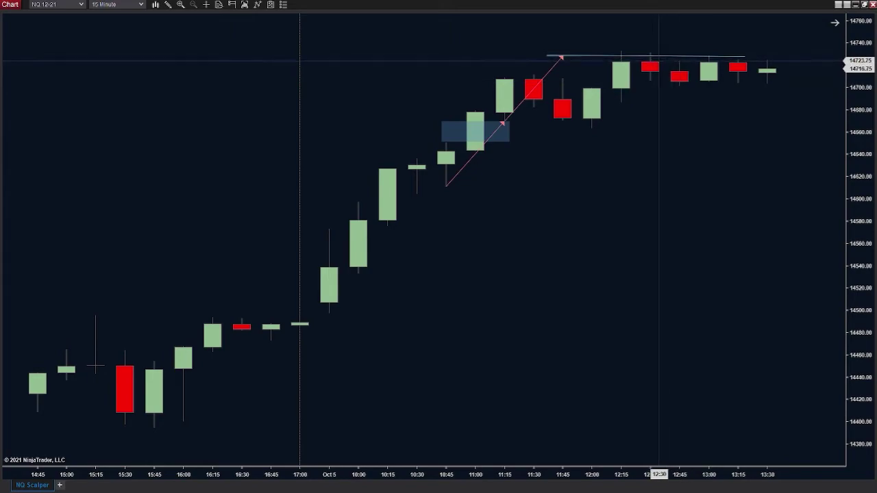
pyautogui.click(668, 54)
pyautogui.press('Delete')
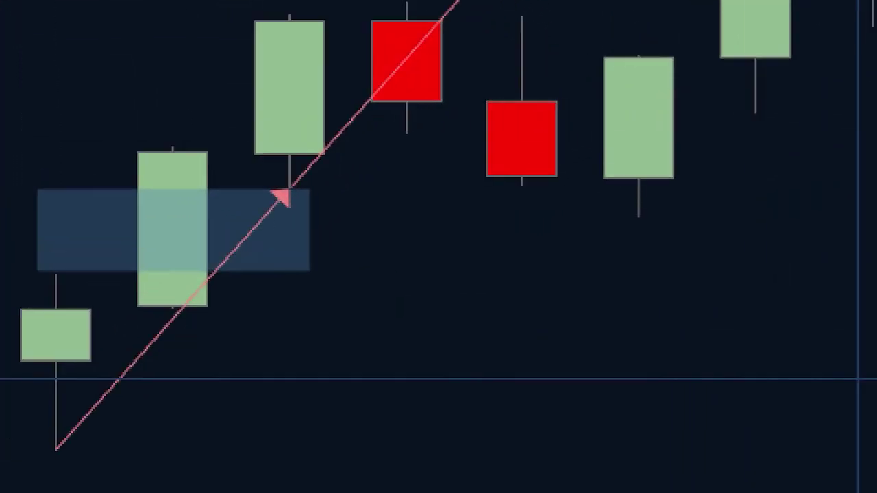
# Step: Resize the gap rectangle to end at the 12:00 candle's low, about 14663, and delete the upper projected arrow
pyautogui.click(276, 194)
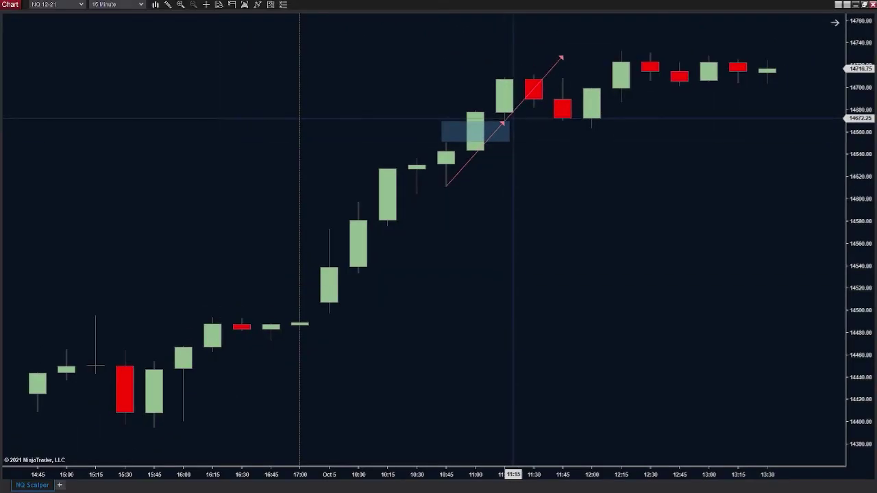
pyautogui.moveTo(507, 127)
pyautogui.mouseDown()
pyautogui.moveTo(620, 121)
pyautogui.moveTo(601, 128)
pyautogui.mouseUp()
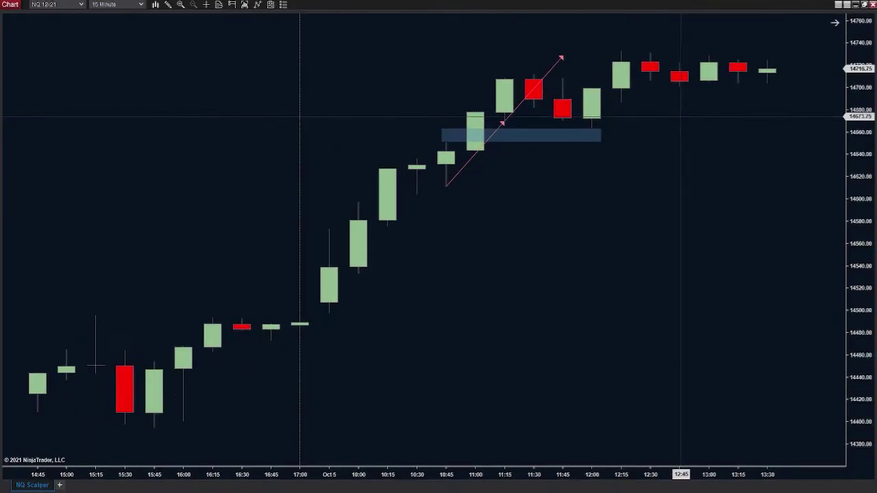
pyautogui.click(551, 72)
pyautogui.press('Delete')
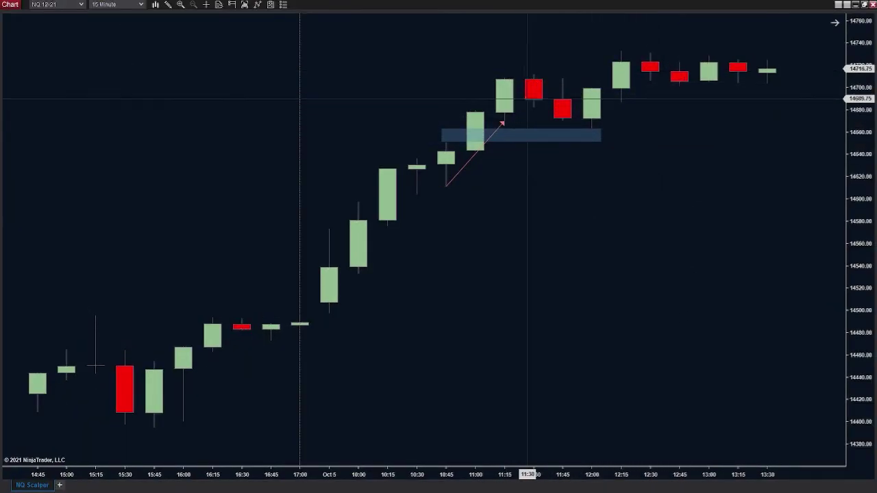
# Step: Move the remaining arrow's tip to the 12:00 candle's low and place a duplicate arrow continuing from there to about 14716
pyautogui.moveTo(503, 123); pyautogui.dragTo(587, 128)
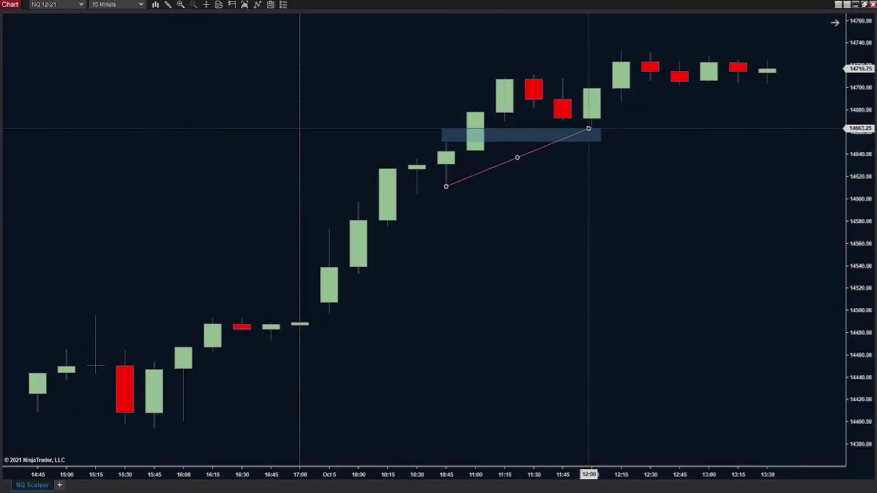
pyautogui.hotkey('ctrl', 'c')
pyautogui.hotkey('ctrl', 'v')
pyautogui.moveTo(542, 153); pyautogui.dragTo(685, 89)
pyautogui.click(720, 118)
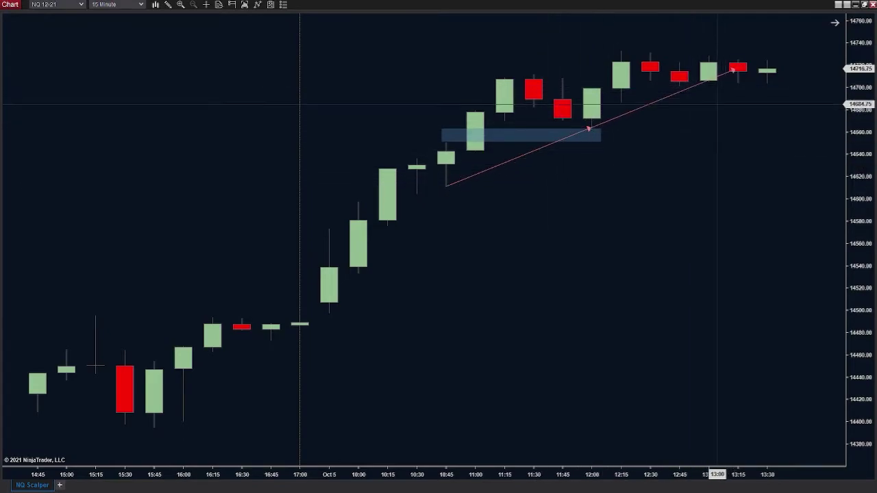
# Step: Mark the 14716 target with a horizontal line back to 11:45, and draw another projection arrow from the 11:15 low to about 14727
pyautogui.moveTo(747, 69)
pyautogui.mouseDown()
pyautogui.moveTo(553, 69)
pyautogui.moveTo(566, 69)
pyautogui.mouseUp()
pyautogui.click(566, 69)
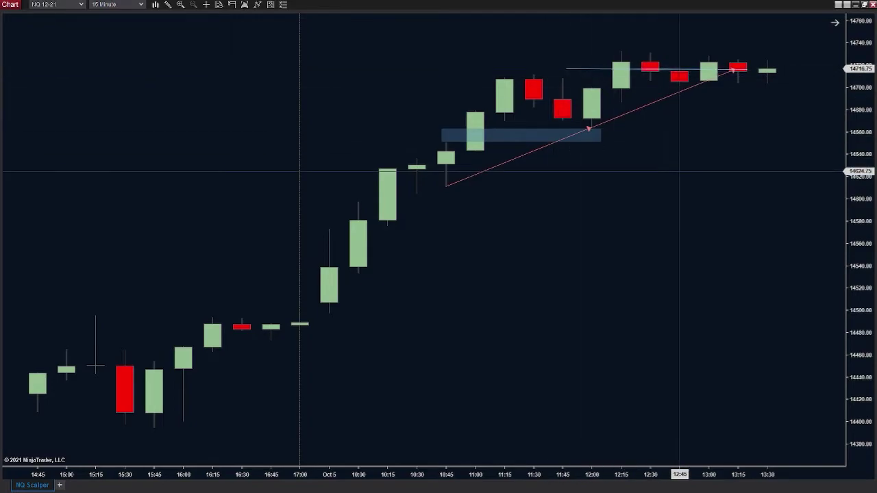
pyautogui.moveTo(446, 186); pyautogui.dragTo(487, 115)
pyautogui.click(500, 124)
pyautogui.moveTo(469, 161); pyautogui.dragTo(527, 96)
pyautogui.click(654, 178)
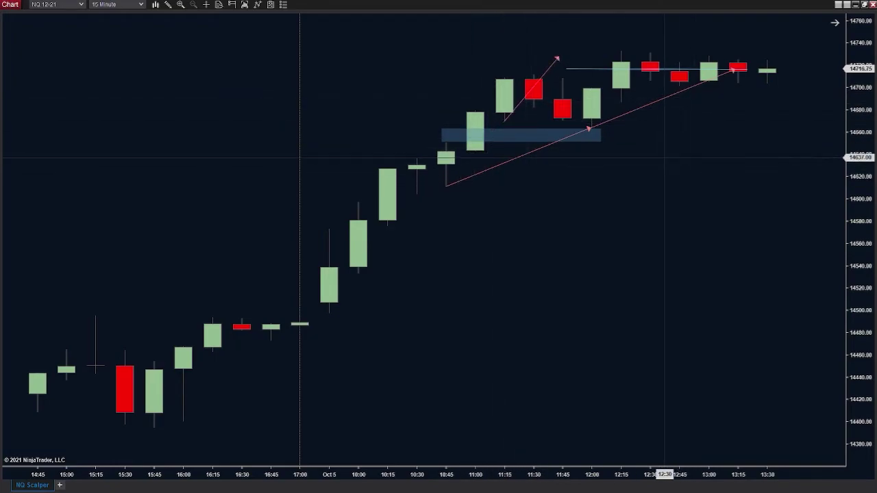
# Step: Shade the target zone from about 14716 to 14728 between 12:15 and 13:30, and delete the three projection arrows
pyautogui.moveTo(601, 68); pyautogui.dragTo(793, 54)
pyautogui.click(555, 62)
pyautogui.press('Delete')
pyautogui.click(627, 114)
pyautogui.press('Delete')
pyautogui.click(544, 146)
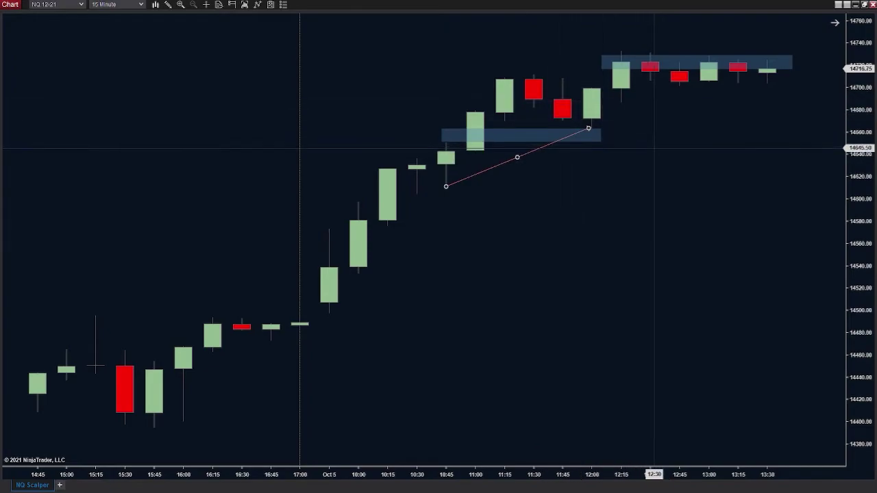
pyautogui.press('Delete')
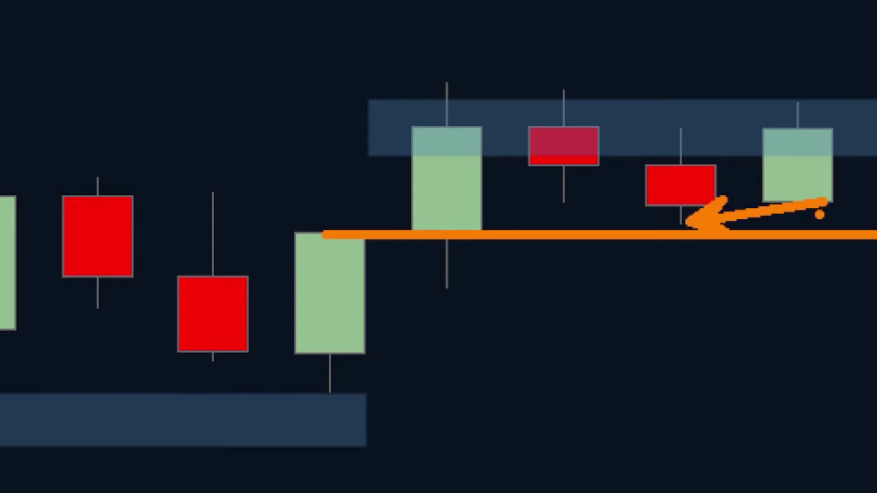
# Step: Stretch the price scale and draw a rectangle over the gap from 12:00 to 12:30, between about 14700 and 14706
pyautogui.press('Escape')
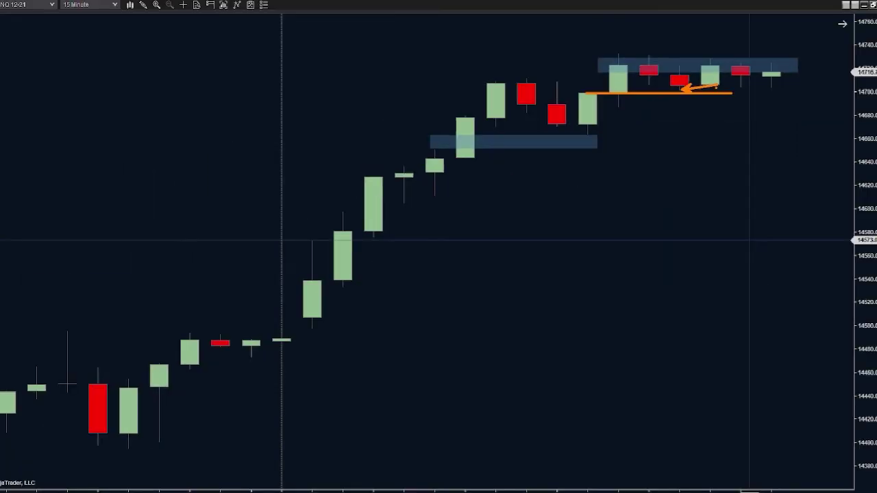
pyautogui.scroll(-1, 611, 223)
pyautogui.moveTo(860, 185); pyautogui.dragTo(860, 315)
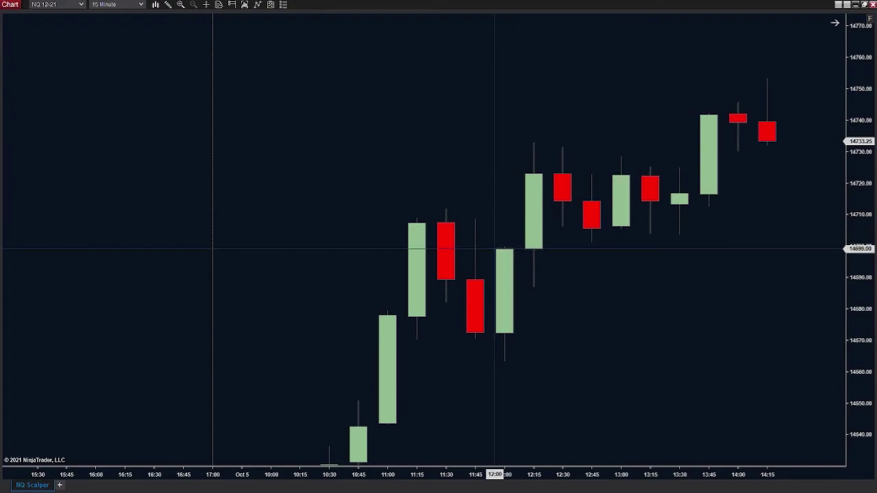
pyautogui.moveTo(495, 245); pyautogui.dragTo(569, 227)
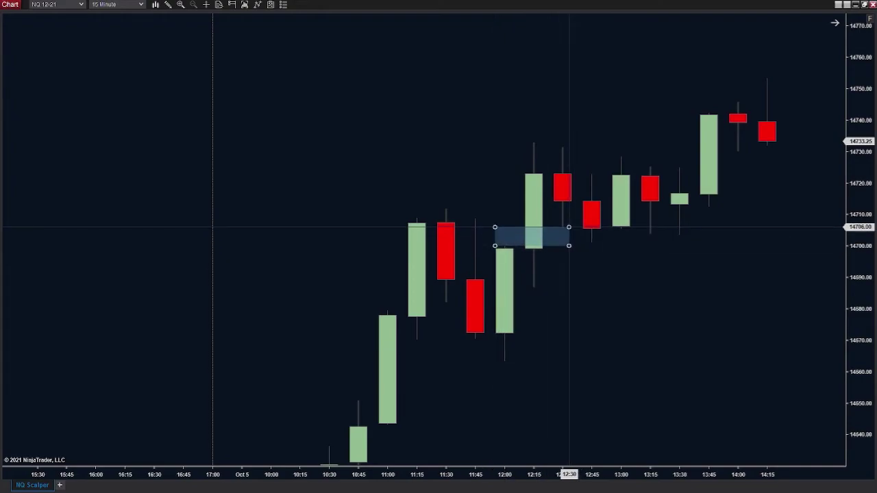
pyautogui.click(569, 227)
# Step: Place Fibonacci levels from the 12:00 candle's low up to 14706, and mark the projected target with a horizontal line at about 14749
pyautogui.moveTo(496, 360)
pyautogui.mouseDown()
pyautogui.moveTo(573, 231)
pyautogui.moveTo(587, 228)
pyautogui.mouseUp()
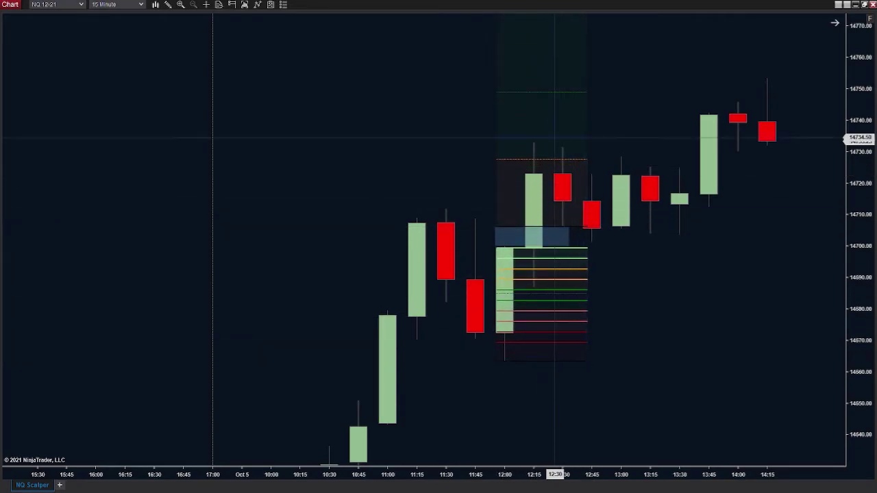
pyautogui.moveTo(569, 92); pyautogui.dragTo(805, 94)
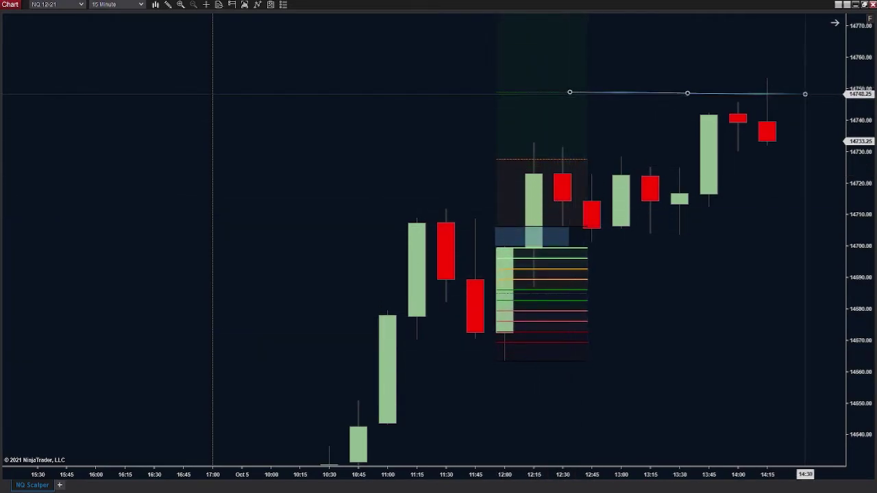
pyautogui.click(820, 92)
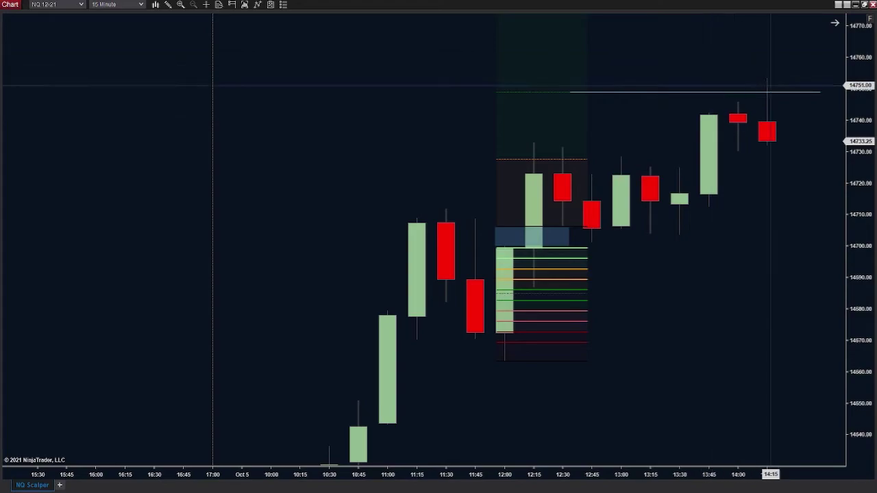
# Step: Temporarily circle the 14:15 candle's upper wick at the target line, and delete the Fibonacci levels
pyautogui.moveTo(745, 72); pyautogui.dragTo(800, 108)
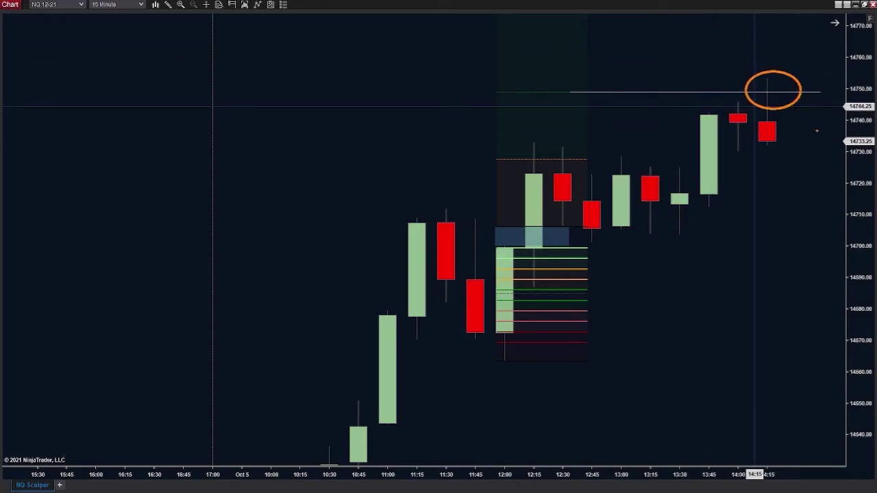
pyautogui.press('Escape')
pyautogui.click(584, 233)
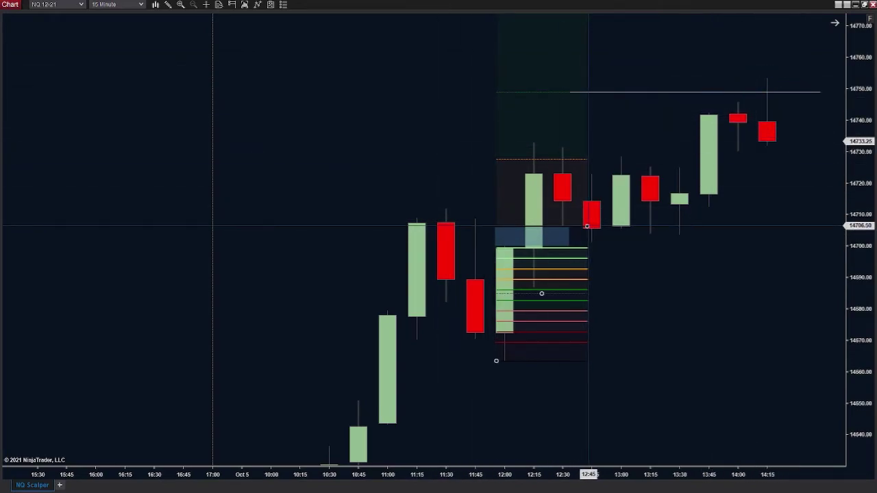
pyautogui.press('Delete')
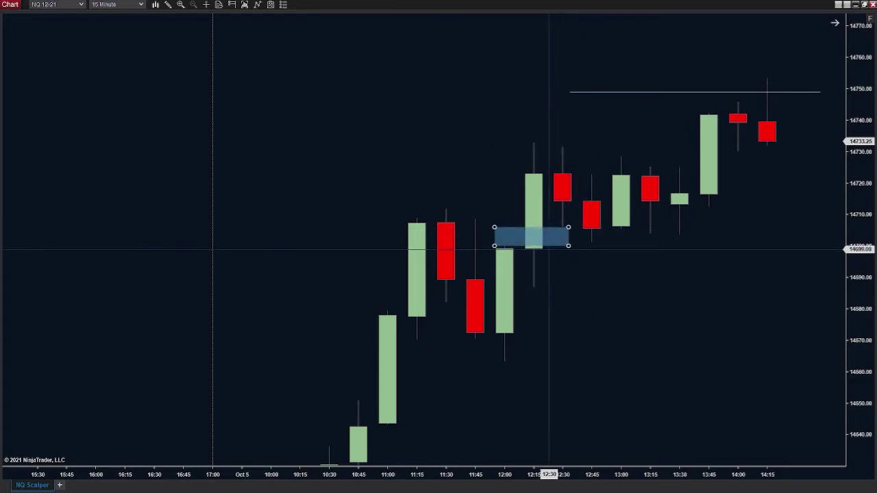
# Step: Resize a copy of the gap rectangle to the 12:45 candle's low, about 14701, and place Fibonacci levels from the 12:00 low to it
pyautogui.moveTo(569, 227); pyautogui.dragTo(717, 244)
pyautogui.click(499, 361)
pyautogui.click(723, 235)
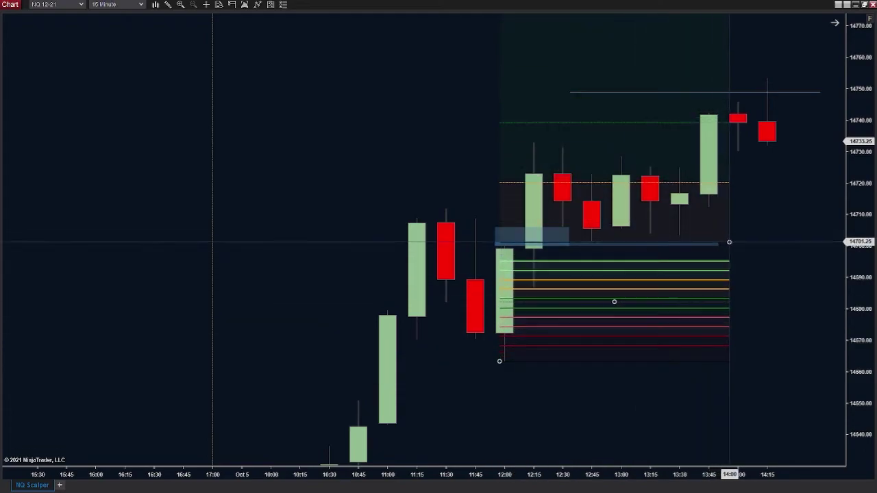
pyautogui.click(737, 242)
# Step: Mark the second projected target with a horizontal line at about 14739, extending to 14:45
pyautogui.click(657, 125)
pyautogui.click(800, 126)
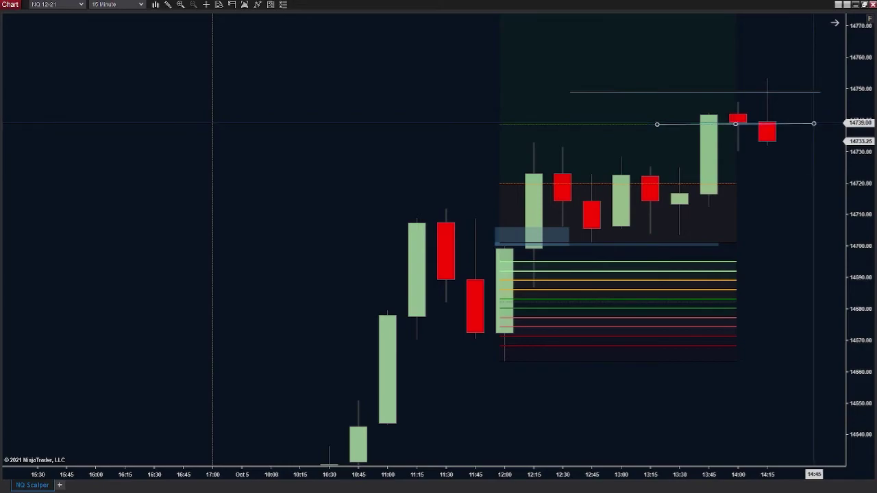
pyautogui.click(816, 124)
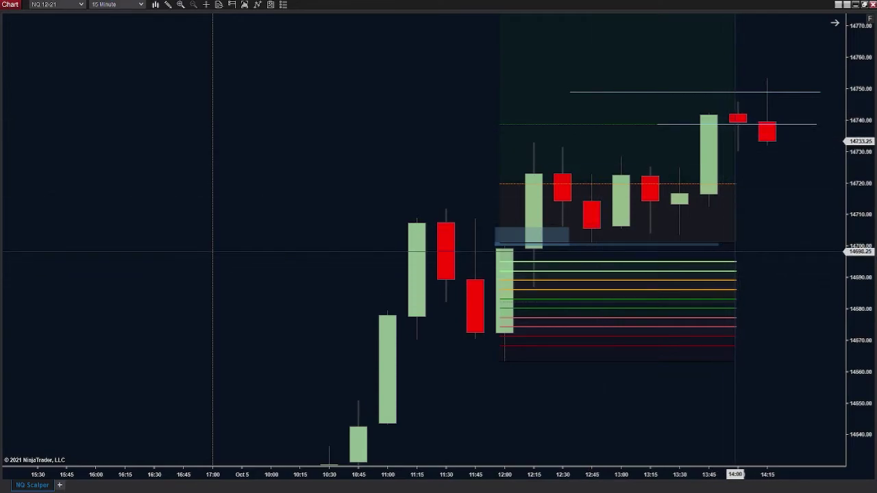
# Step: Delete the Fibonacci levels and shade the target zone between the two horizontal lines from 13:30 to 14:30
pyautogui.click(733, 262)
pyautogui.press('Delete')
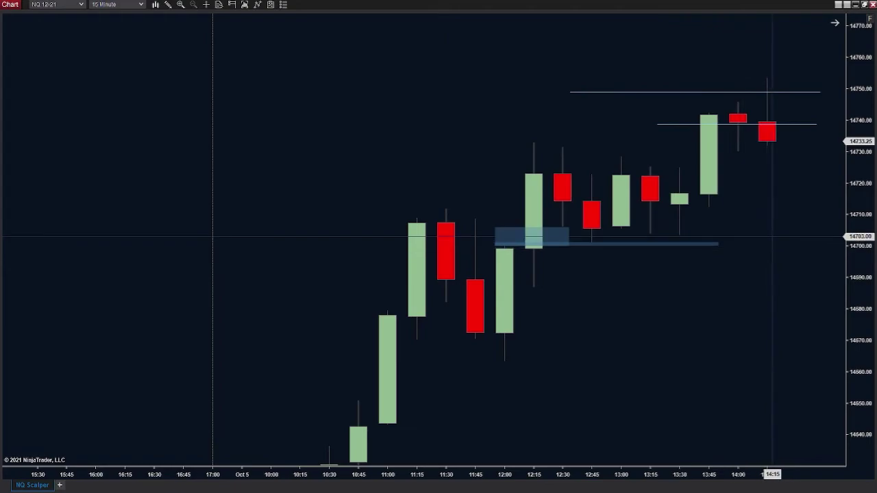
pyautogui.click(684, 124)
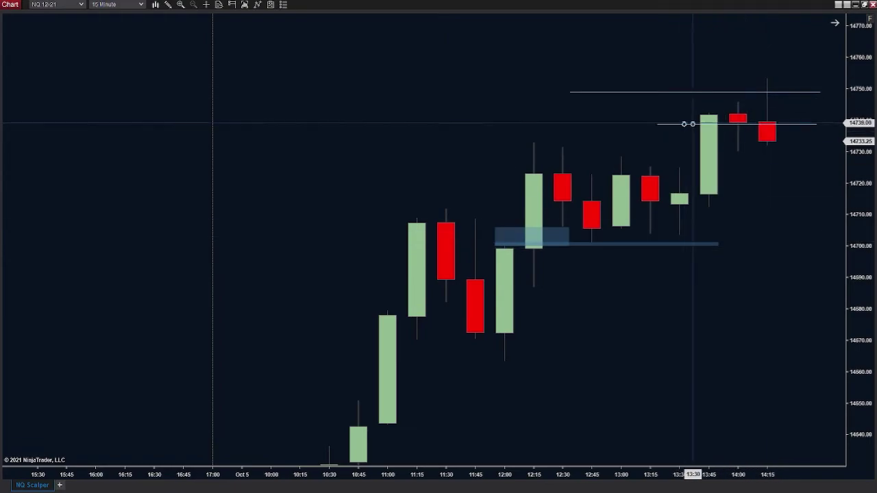
pyautogui.click(804, 92)
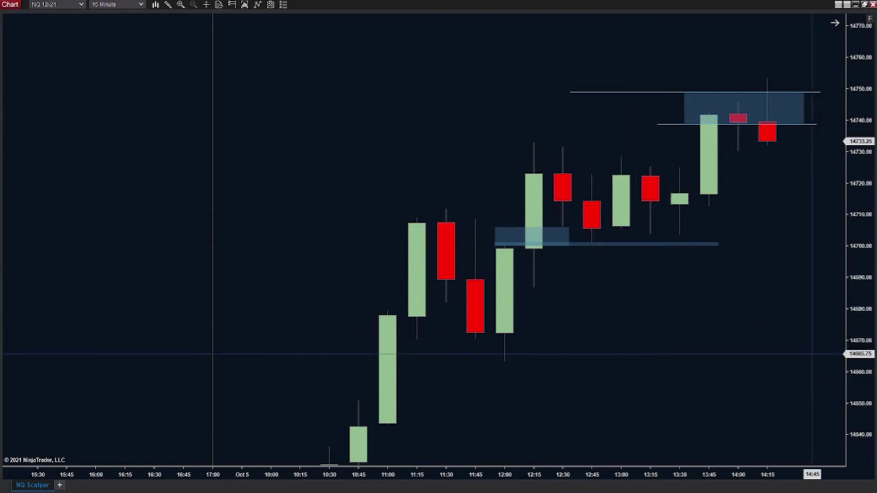
# Step: Remove all drawings from the chart and advance it to the 16:00 candle
pyautogui.hotkey('shift', 'Delete')
pyautogui.press('Return')
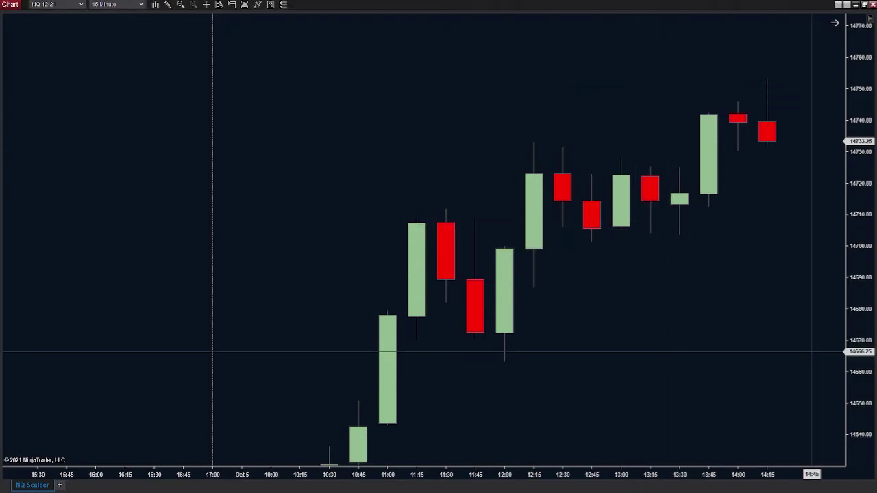
pyautogui.press('Right')
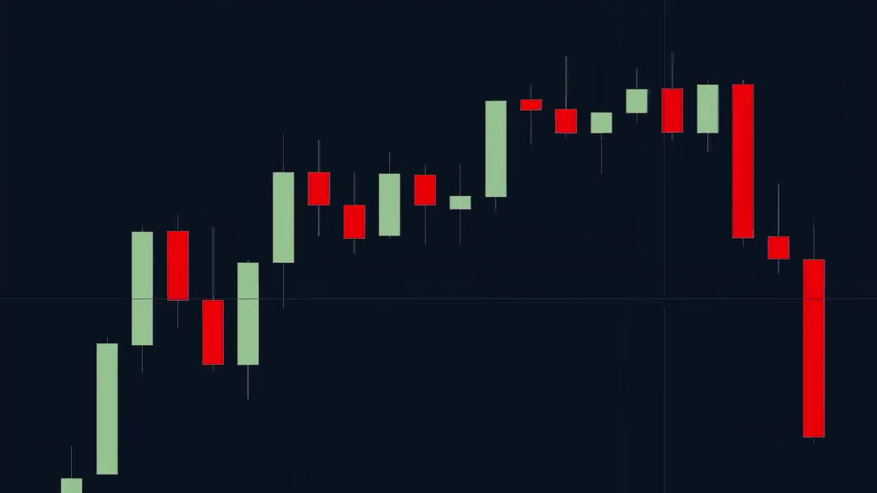
pyautogui.moveTo(427, 162)
pyautogui.mouseDown()
pyautogui.moveTo(460, 206)
pyautogui.moveTo(466, 280)
pyautogui.moveTo(478, 299)
pyautogui.mouseUp()
pyautogui.moveTo(589, 131)
pyautogui.mouseDown()
pyautogui.moveTo(539, 20)
pyautogui.moveTo(546, 32)
pyautogui.mouseUp()
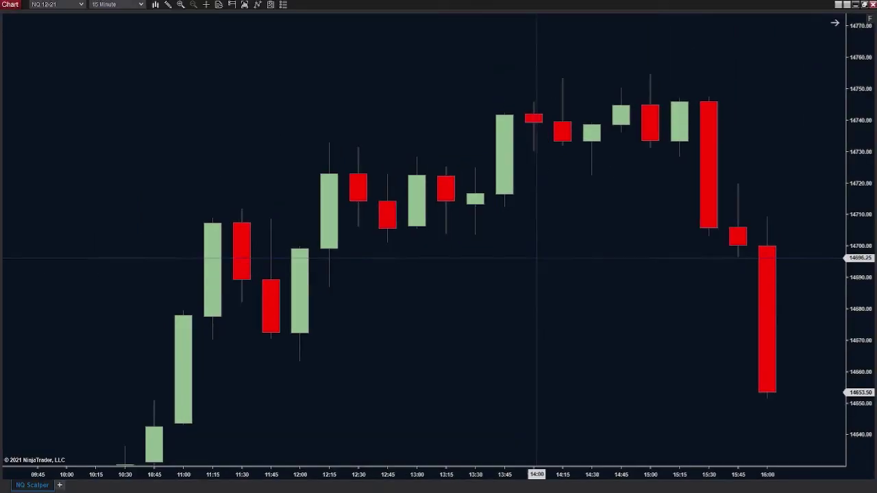
# Step: Shade the gap from the 13:30 high to the 14:00 low, about 14725–14730, and place Fibonacci levels from the 13:30 low to the 14:00 low
pyautogui.moveTo(469, 166); pyautogui.dragTo(538, 151)
pyautogui.click(538, 152)
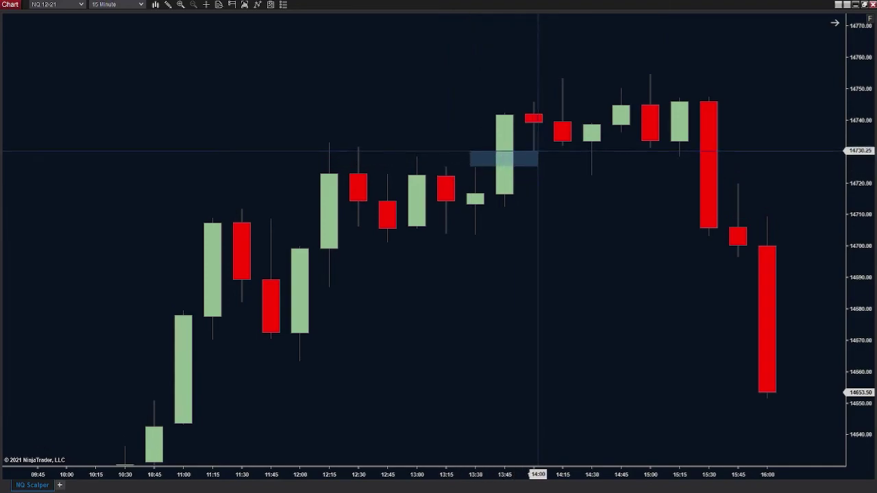
pyautogui.click(471, 234)
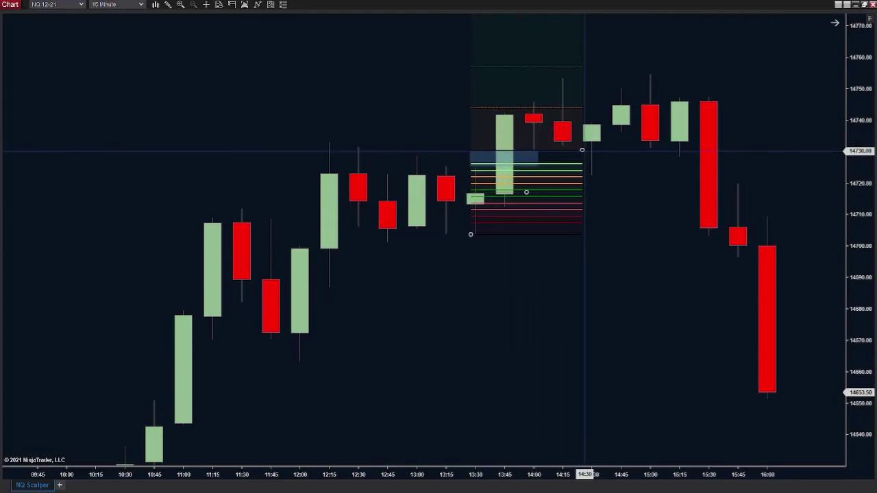
pyautogui.click(730, 151)
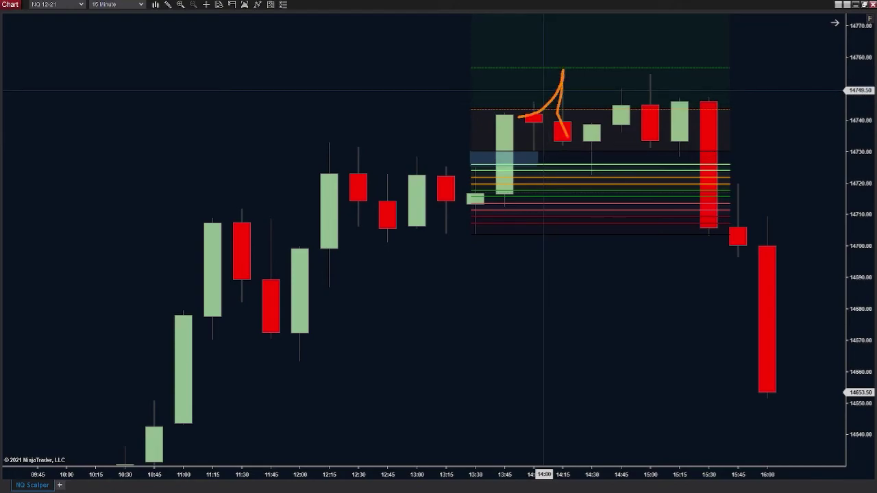
# Step: Clear the freehand sketch and Fibonacci levels, and resize the gap rectangle to span the 13:30 high to the 14:30 low
pyautogui.press('Escape')
pyautogui.click(729, 151)
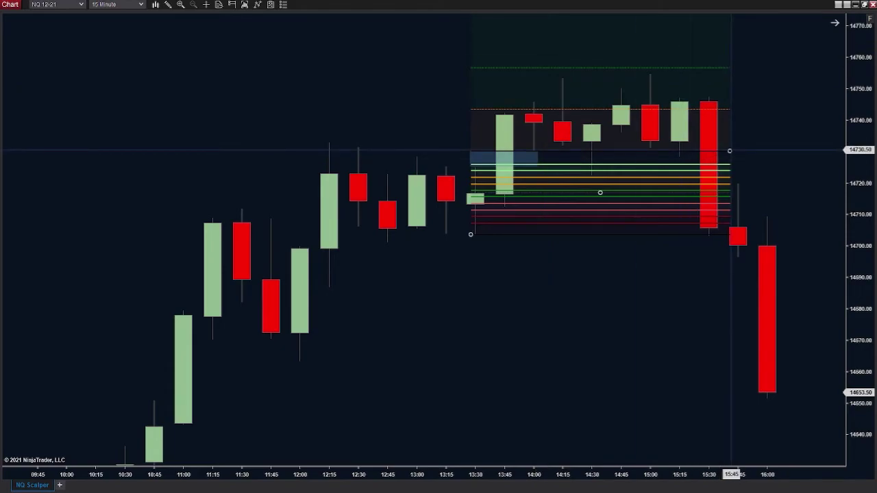
pyautogui.press('Delete')
pyautogui.moveTo(549, 154)
pyautogui.mouseDown()
pyautogui.moveTo(538, 155)
pyautogui.moveTo(611, 158)
pyautogui.moveTo(615, 176)
pyautogui.mouseUp()
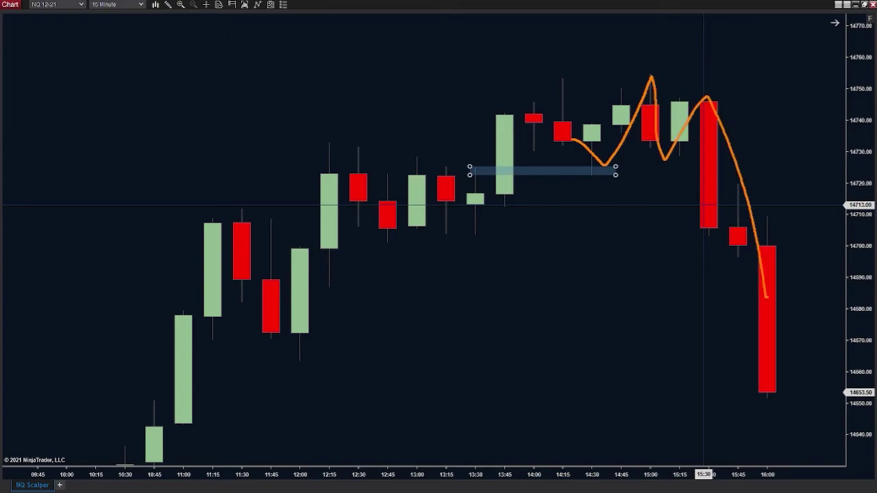
# Step: Remove the freehand path and old gap rectangle, and shade the gap between the 15:15 low and 15:45 high, about 14728 to 14720
pyautogui.press('Escape')
pyautogui.click(618, 201)
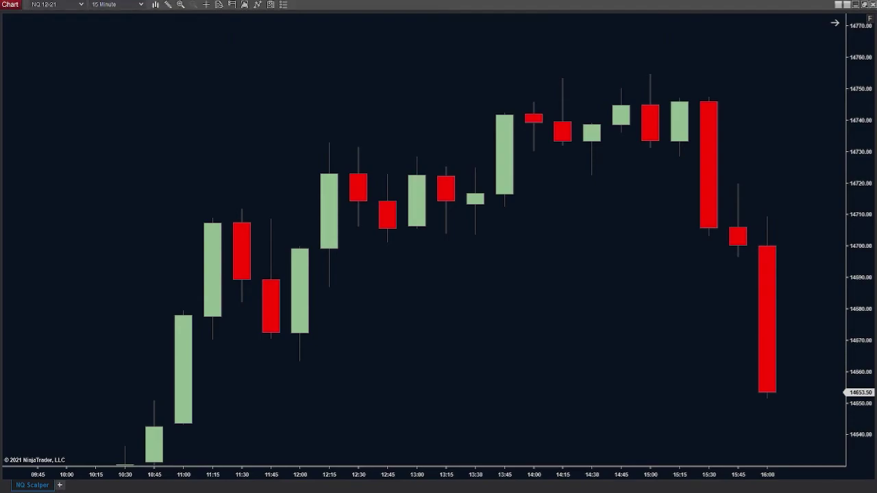
pyautogui.moveTo(685, 337); pyautogui.dragTo(480, 337)
pyautogui.moveTo(473, 158); pyautogui.dragTo(546, 183)
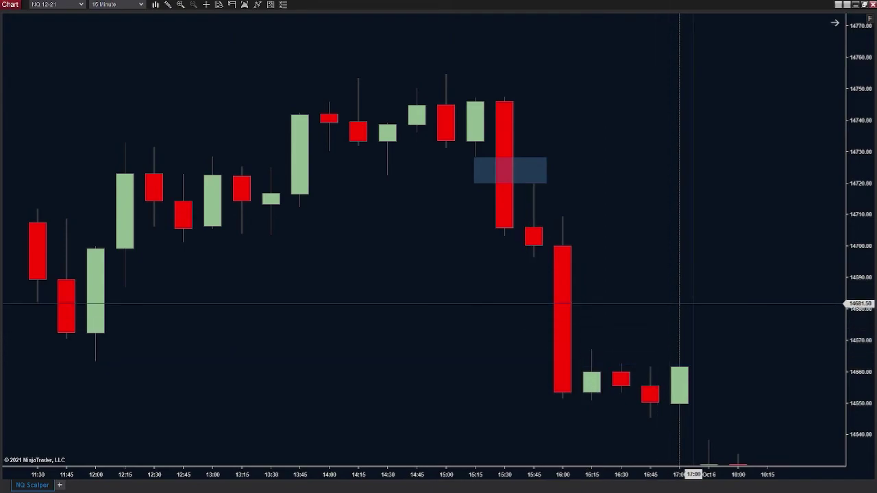
# Step: Place Fibonacci levels from the 15:45 high to the 16:15 high, and temporarily circle the Oct 6 opening candles around the 14615 level
pyautogui.moveTo(535, 184)
pyautogui.mouseDown()
pyautogui.moveTo(627, 344)
pyautogui.moveTo(665, 349)
pyautogui.moveTo(674, 381)
pyautogui.moveTo(619, 411)
pyautogui.moveTo(619, 439)
pyautogui.moveTo(612, 336)
pyautogui.mouseUp()
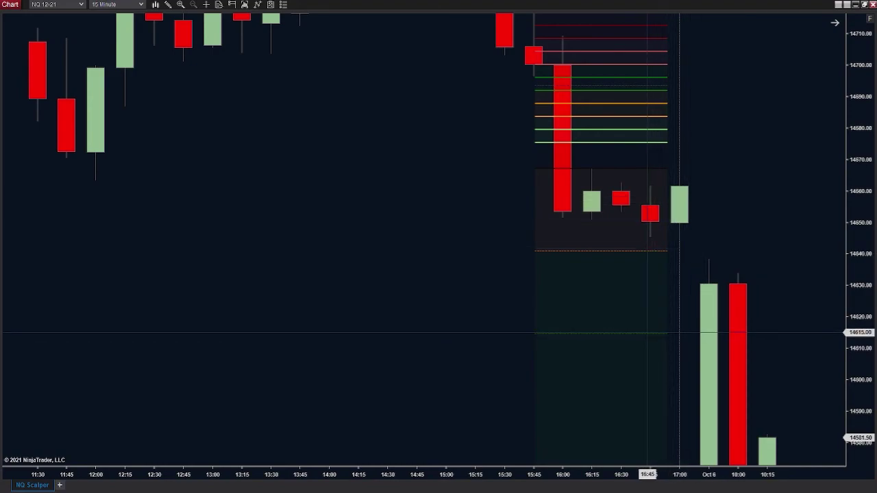
pyautogui.click(648, 333)
pyautogui.moveTo(730, 319)
pyautogui.mouseDown()
pyautogui.moveTo(689, 315)
pyautogui.moveTo(631, 328)
pyautogui.moveTo(693, 231)
pyautogui.mouseUp()
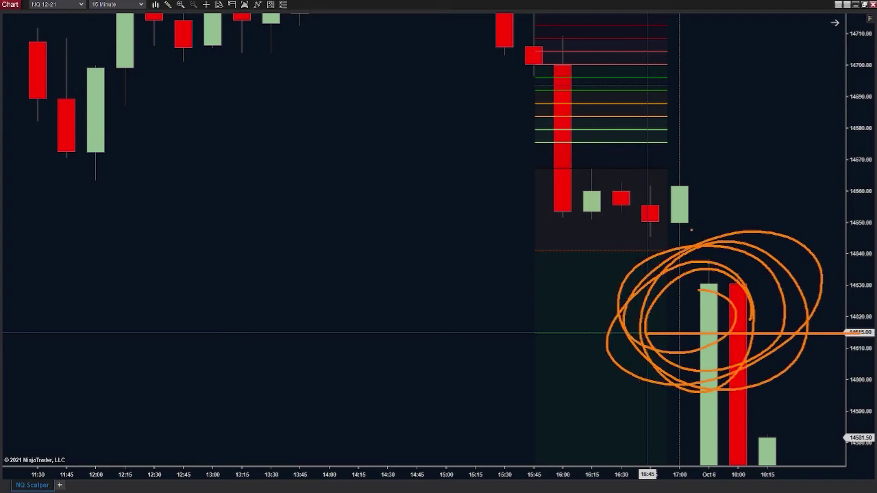
pyautogui.press('Escape')
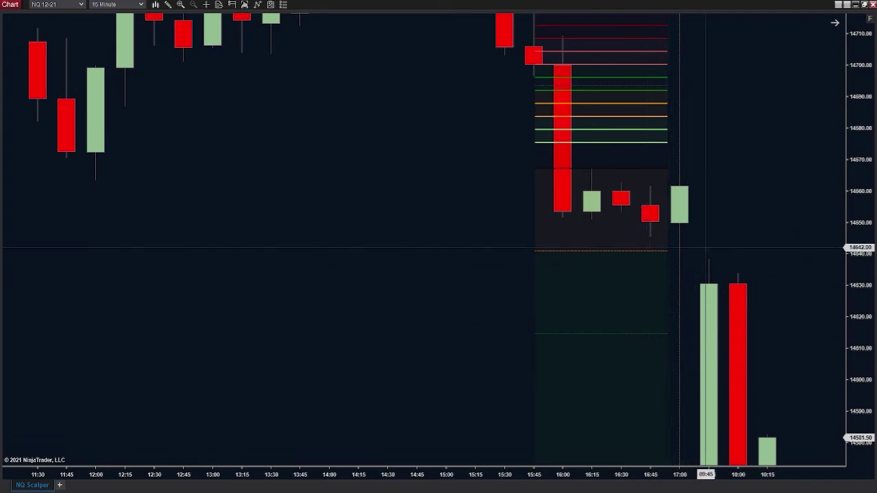
# Step: Restore automatic price scaling and delete the Fibonacci levels, keeping the gap rectangle
pyautogui.click(869, 19)
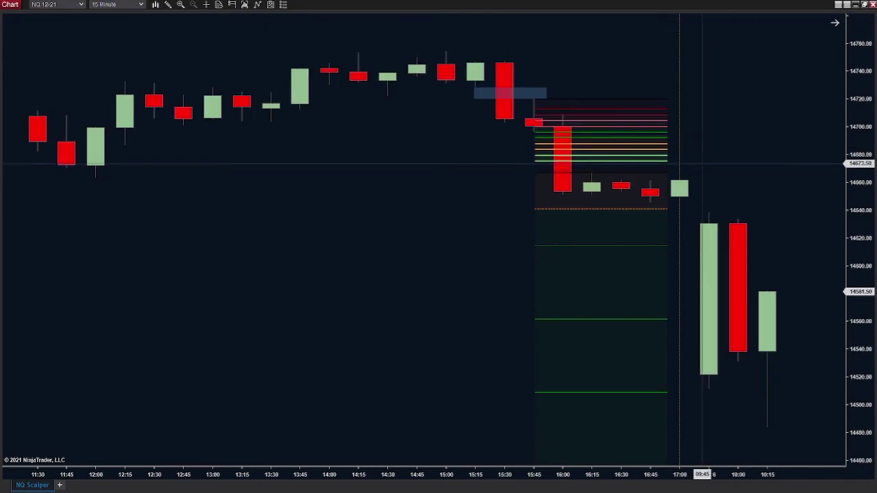
pyautogui.click(656, 163)
pyautogui.press('Delete')
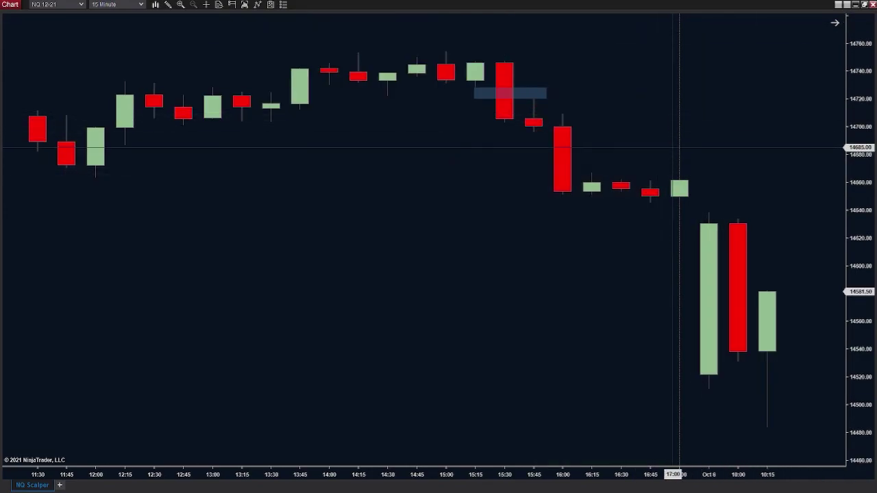